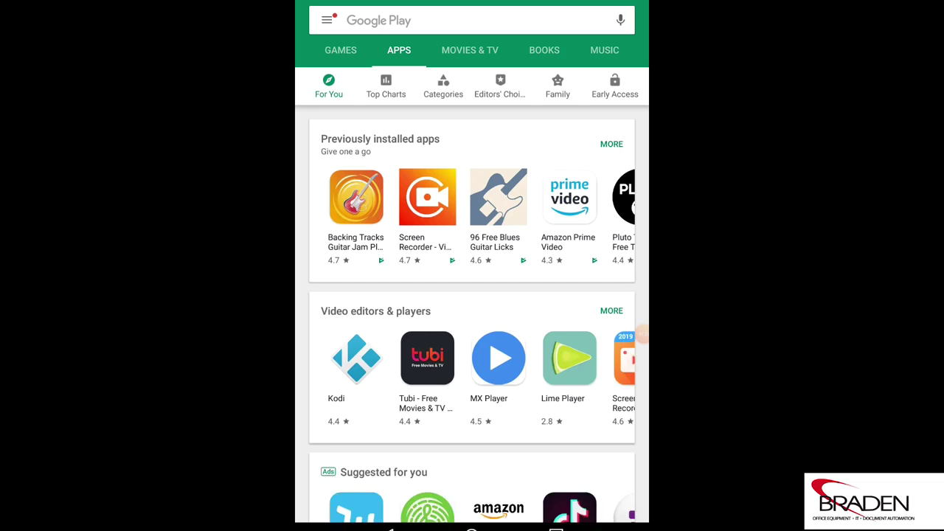
# Search the Play Store for 'konica minolta pagescope' and open PageScope Mobile for Android.
pyautogui.click(443, 20)
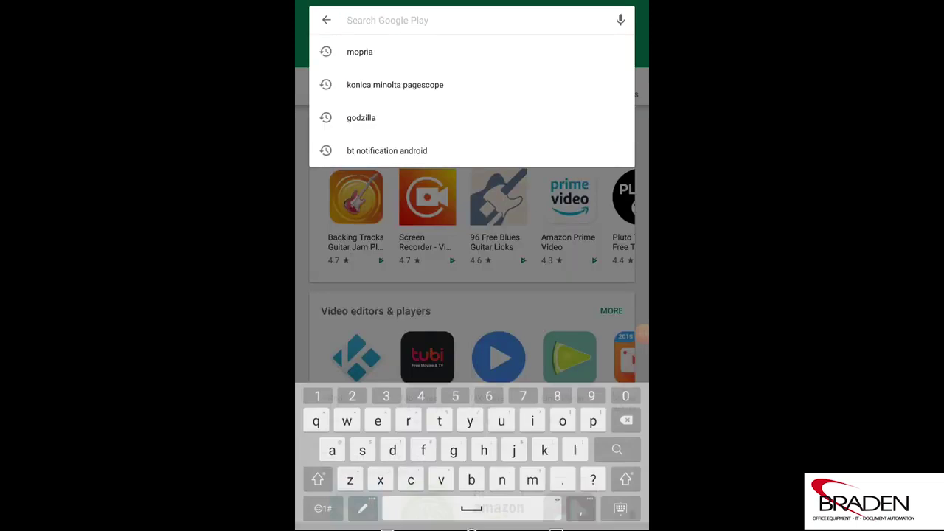
pyautogui.click(395, 85)
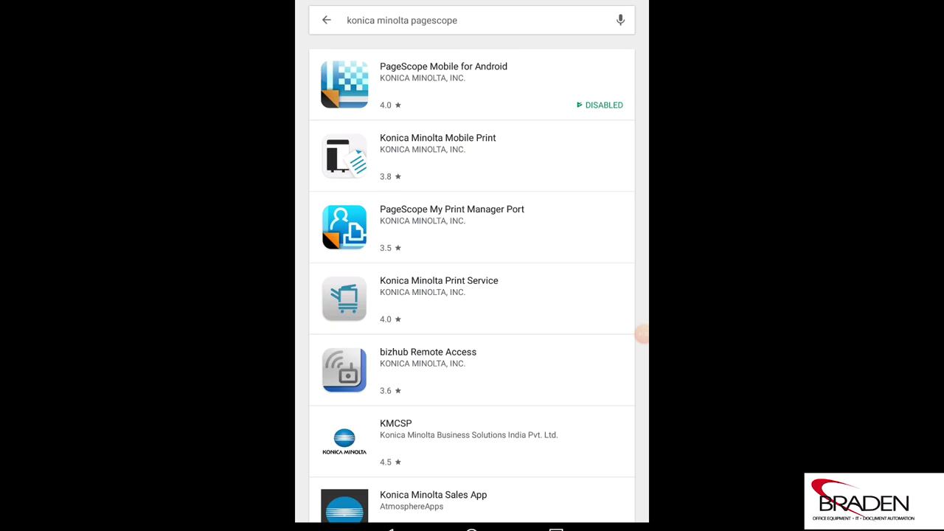
pyautogui.click(442, 81)
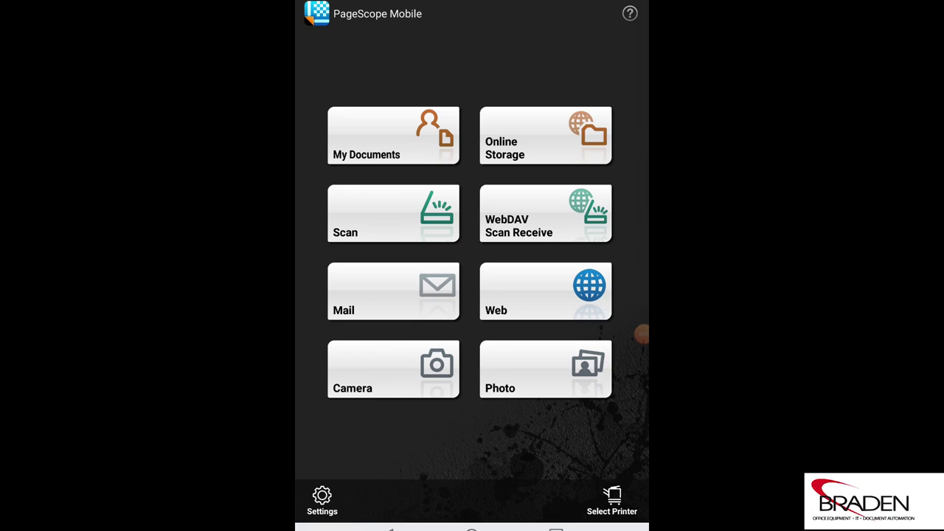
# Review the Online Account Settings options, such as Google Drive and Dropbox, then return to Settings.
pyautogui.click(321, 501)
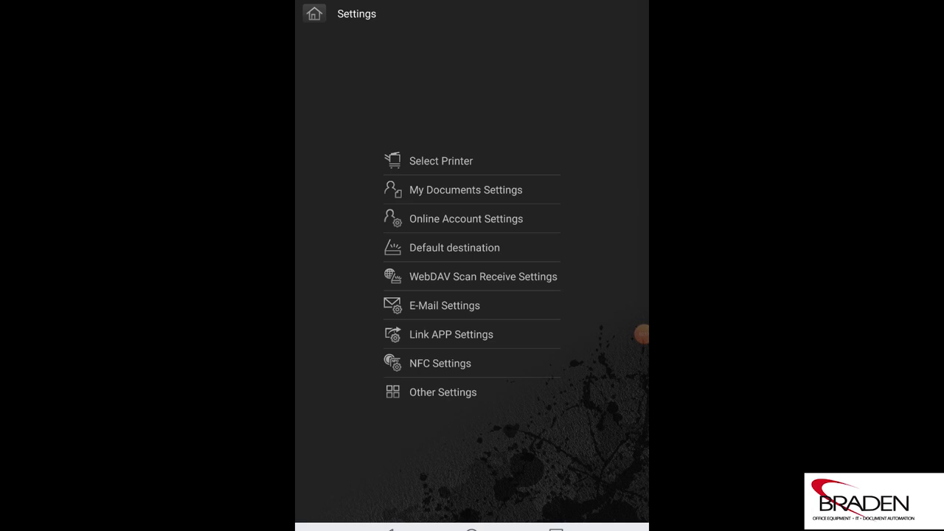
pyautogui.click(466, 218)
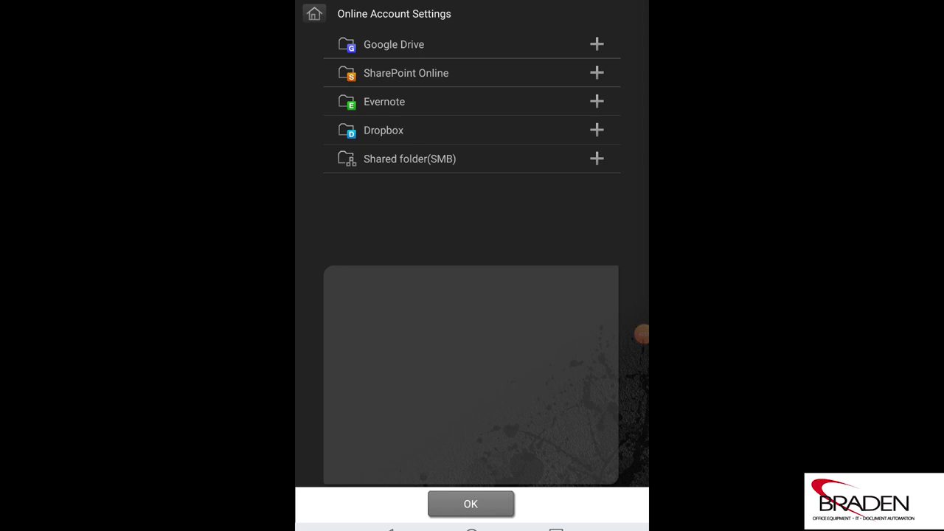
pyautogui.click(470, 504)
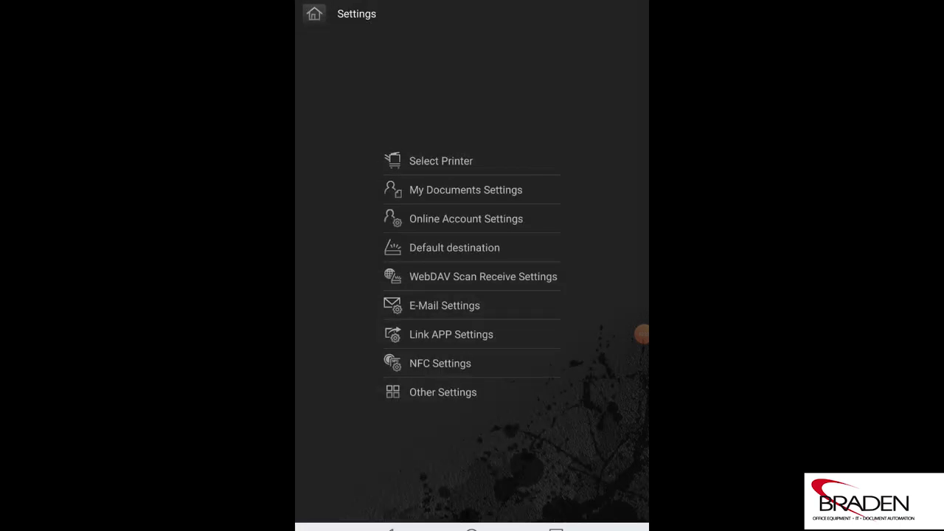
# Automatically search for bizhub printers, confirm C308 and C454 are listed, then clear results and go home.
pyautogui.click(441, 161)
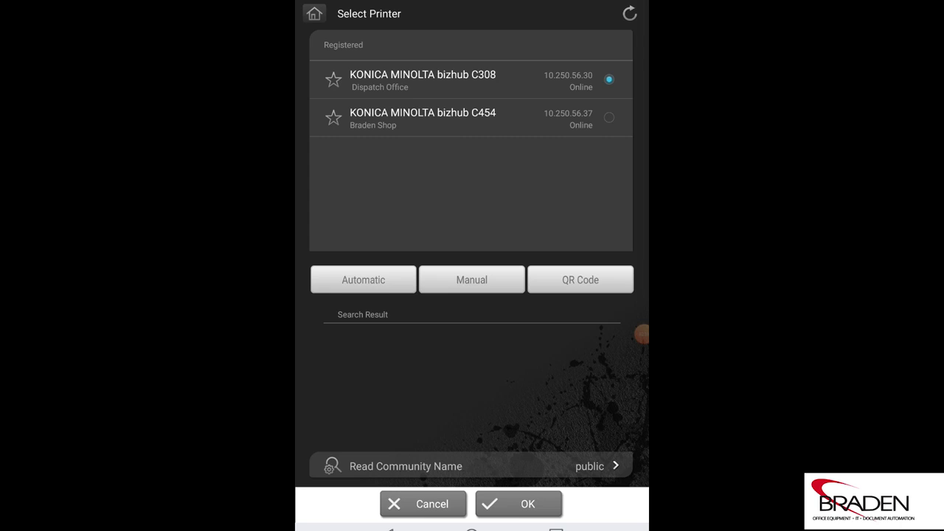
pyautogui.click(363, 280)
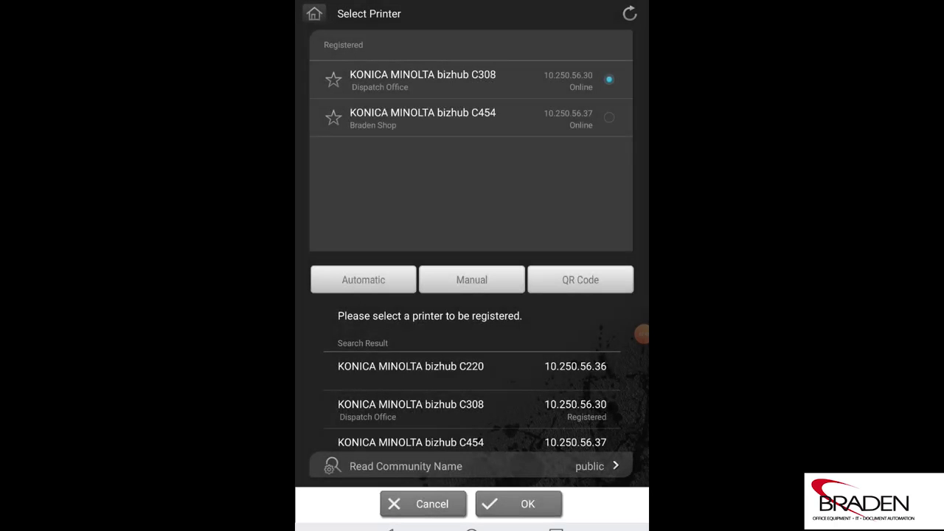
pyautogui.scroll(-2, 472, 369)
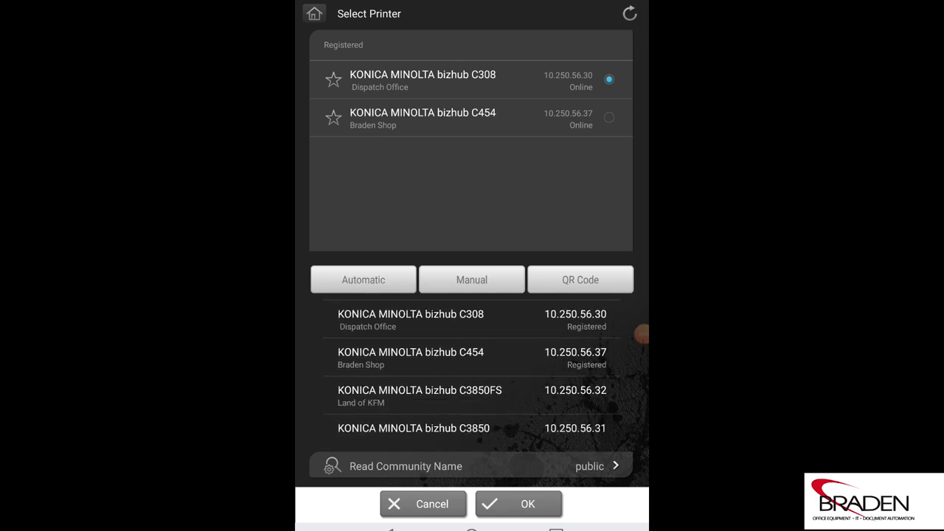
pyautogui.scroll(2, 472, 369)
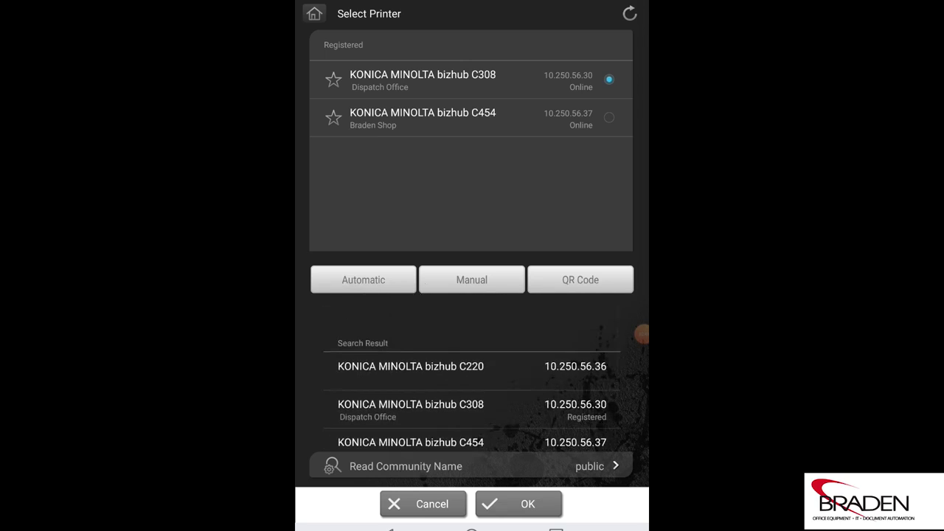
pyautogui.scroll(-1, 472, 376)
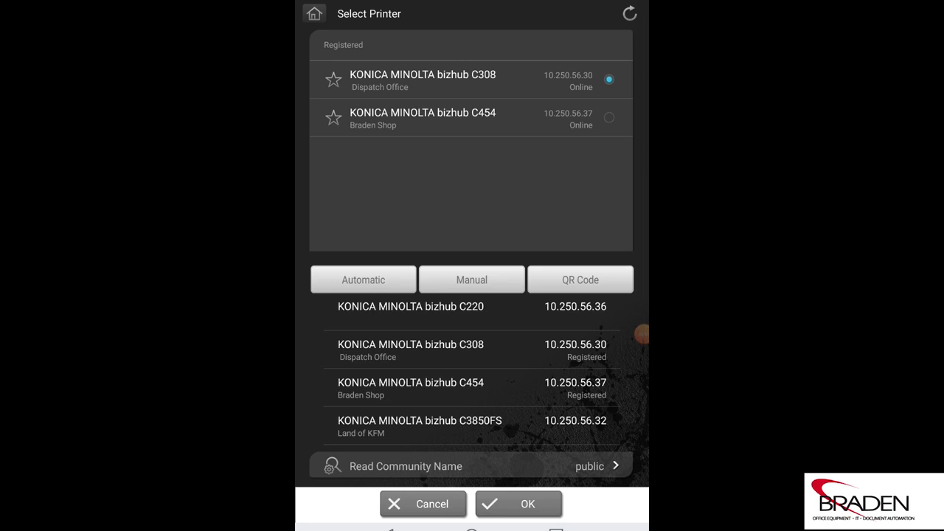
pyautogui.click(314, 14)
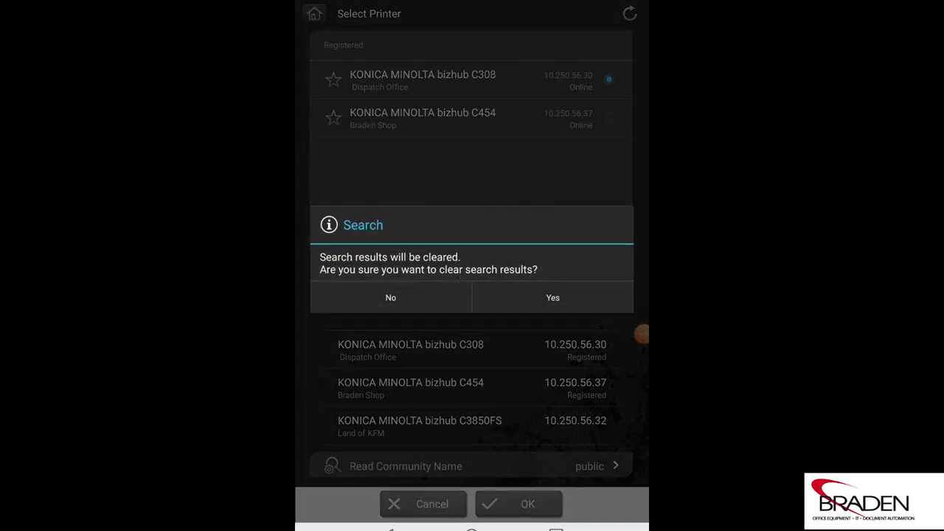
pyautogui.click(552, 297)
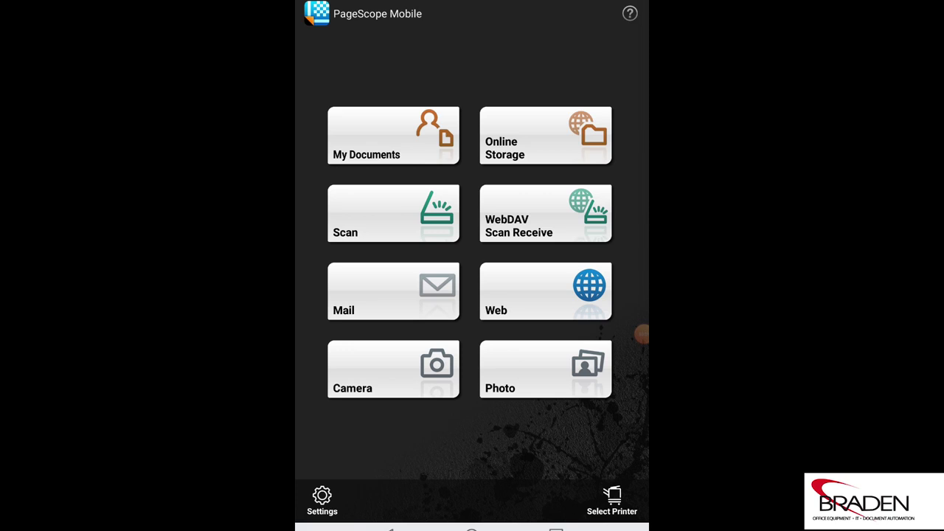
# Open scanning for the bizhub C308 with default settings and Platen document placement.
pyautogui.click(393, 213)
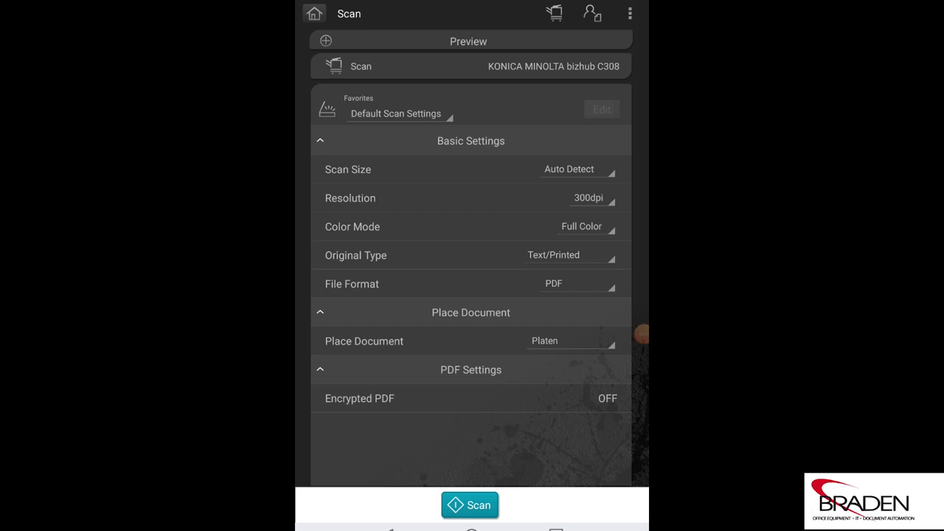
pyautogui.click(571, 341)
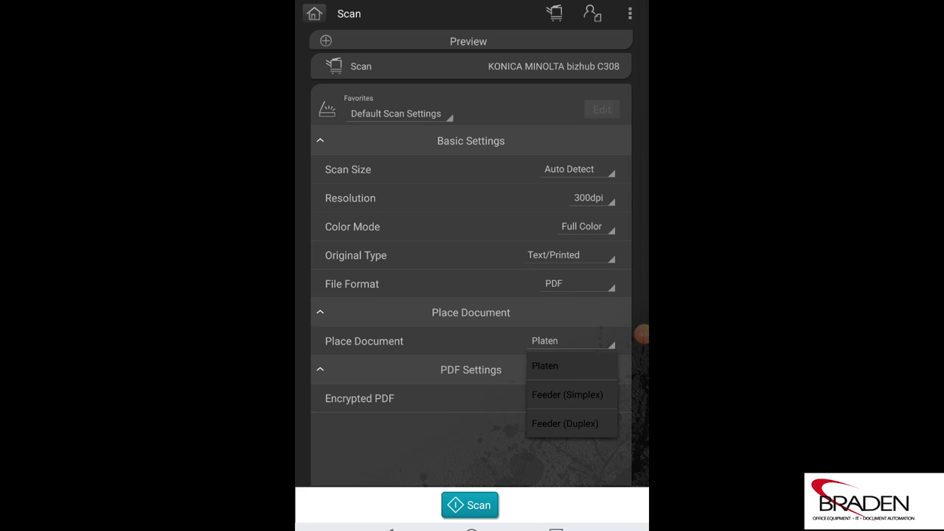
pyautogui.click(545, 366)
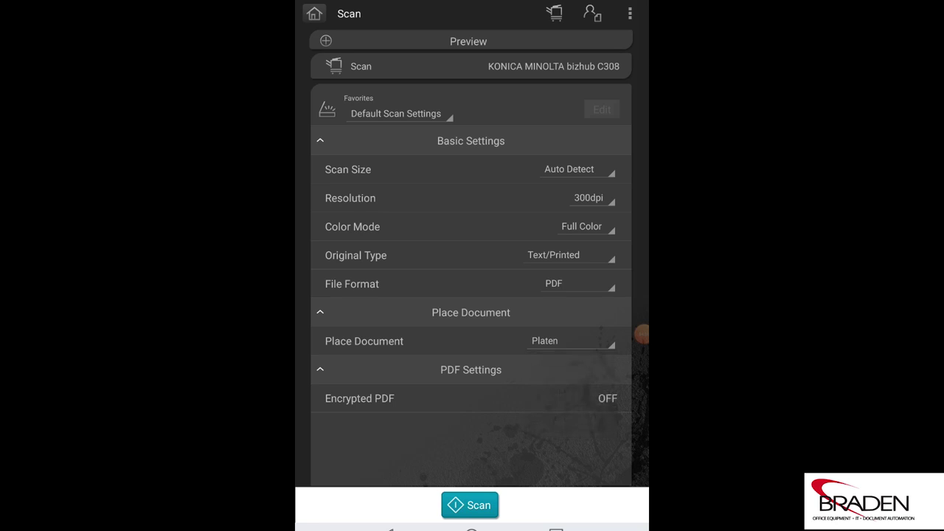
pyautogui.click(556, 528)
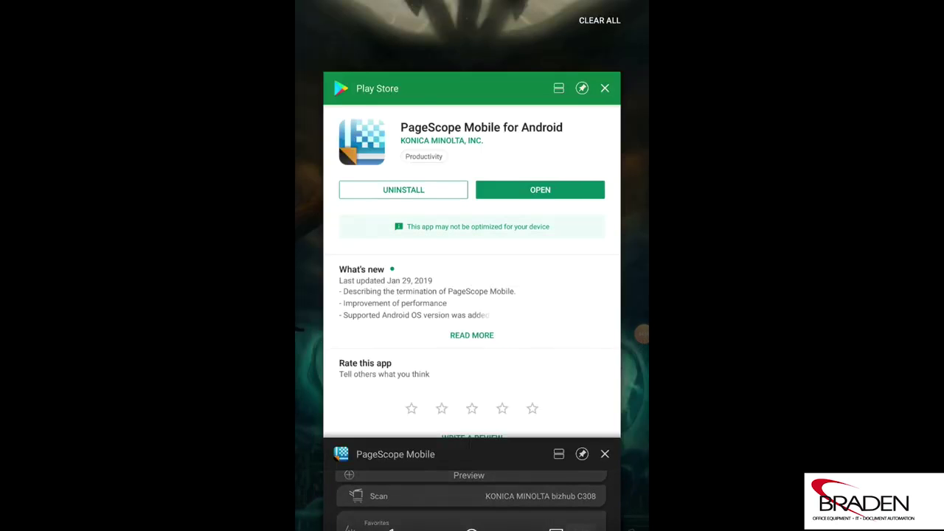
# Clear all recent apps and return to the home screen's apps page.
pyautogui.click(605, 87)
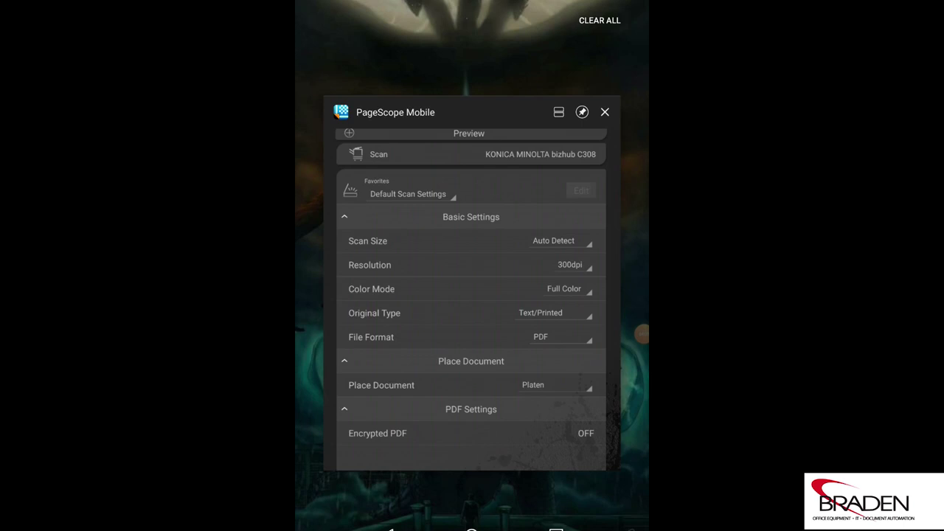
pyautogui.click(600, 20)
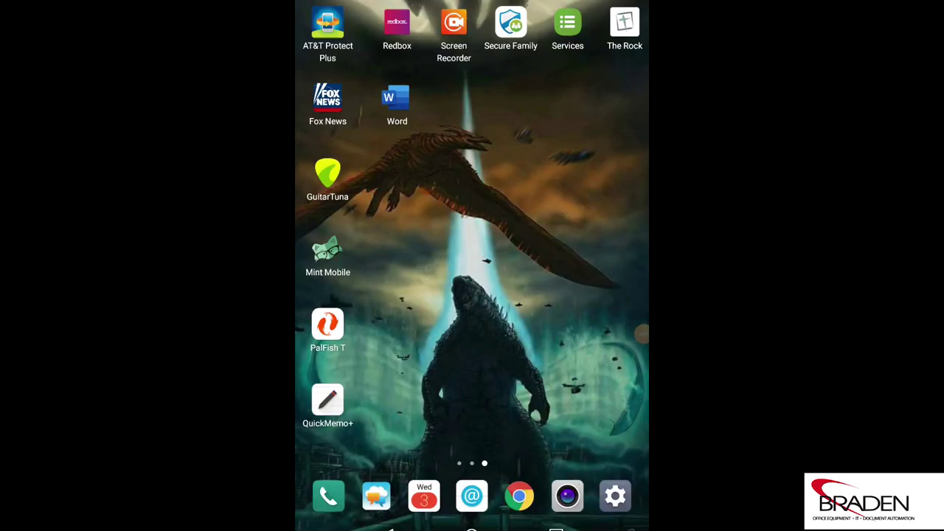
pyautogui.moveTo(383, 295); pyautogui.dragTo(590, 295)
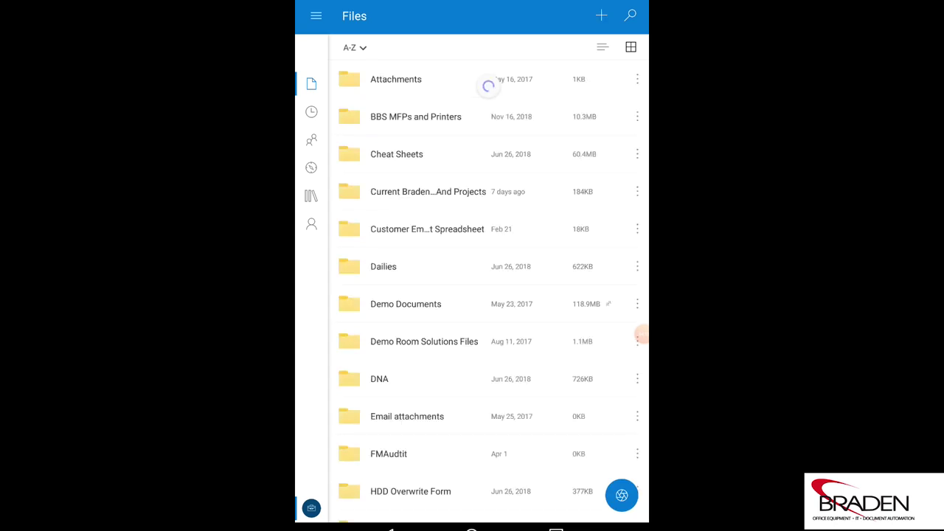
# Open the Addressbook Management - EMAIL PDF from Cheat Sheets > Konica Minolta > Konica Minolta Cheats PDF and review its print options.
pyautogui.click(391, 152)
pyautogui.click(489, 85)
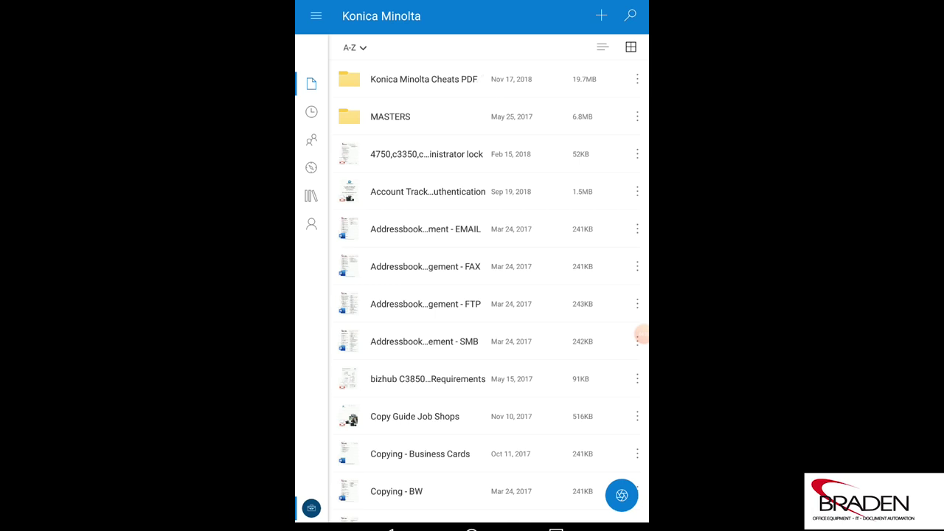
pyautogui.click(489, 86)
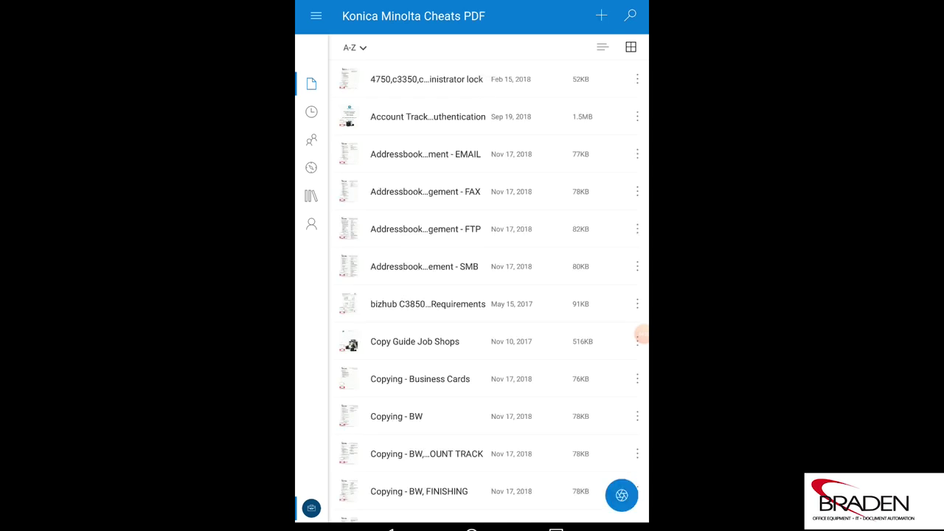
pyautogui.click(425, 154)
pyautogui.click(641, 335)
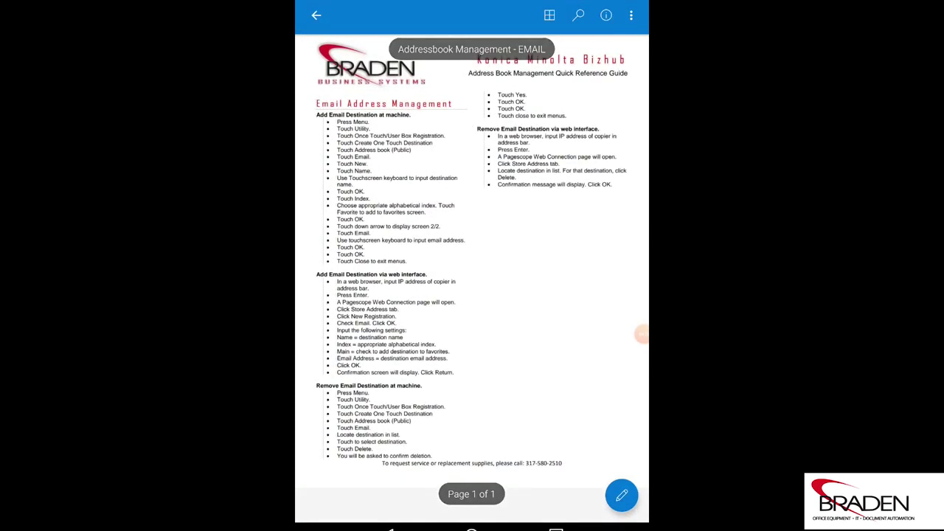
pyautogui.click(631, 15)
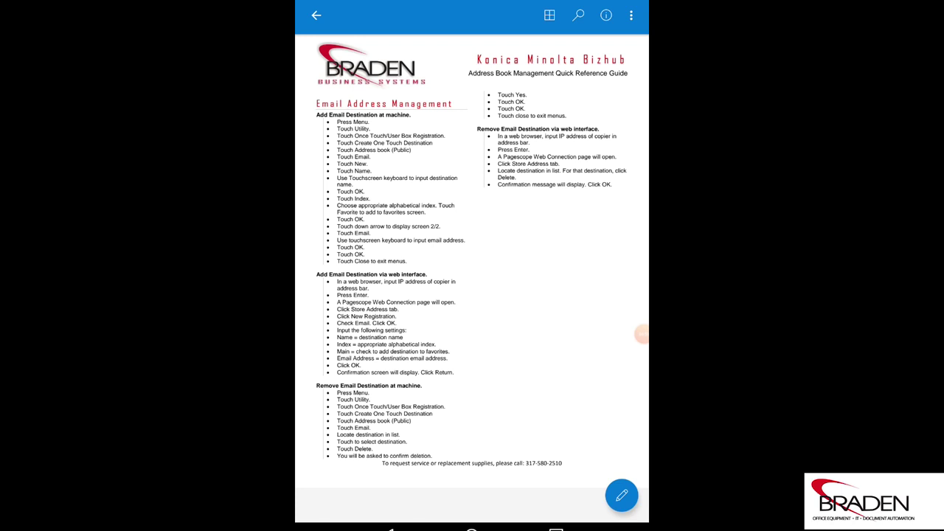
pyautogui.click(556, 528)
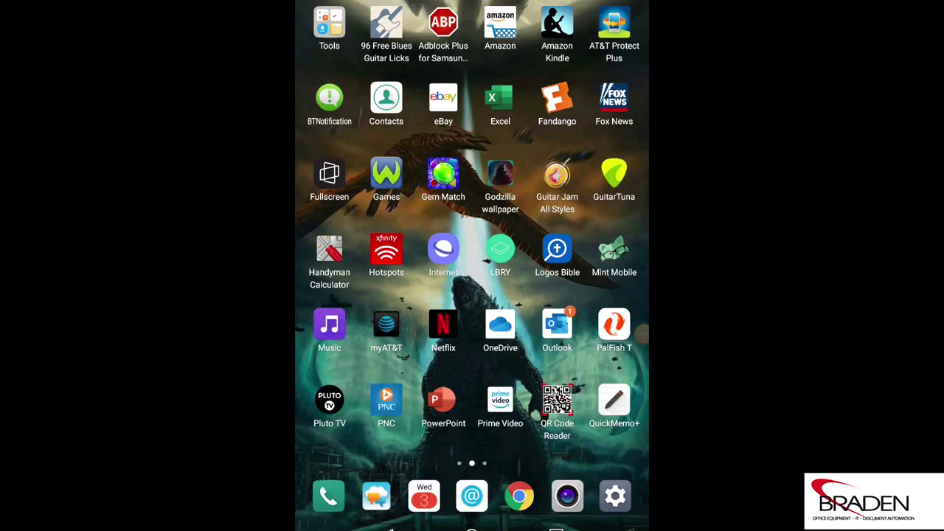
# Search the Play Store for 'mopria' and enable Mopria Print Service.
pyautogui.moveTo(354, 295); pyautogui.dragTo(605, 295)
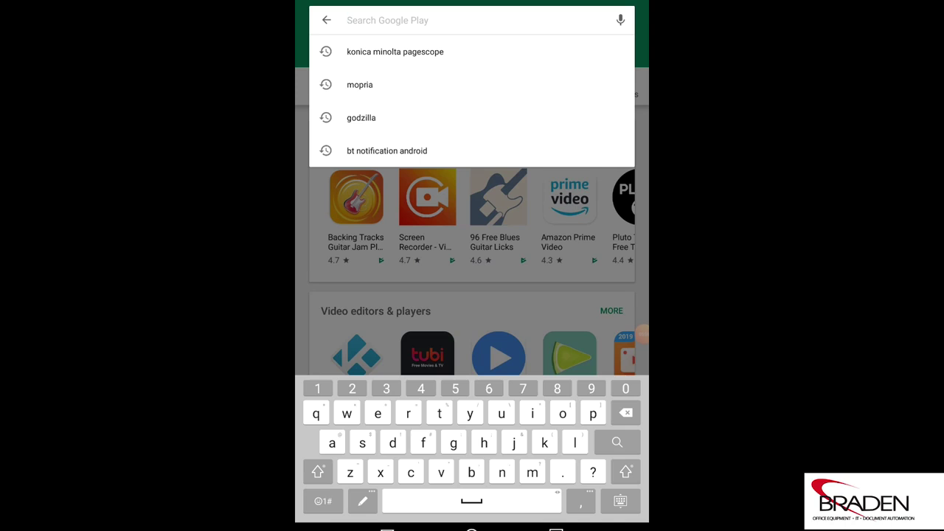
pyautogui.click(360, 84)
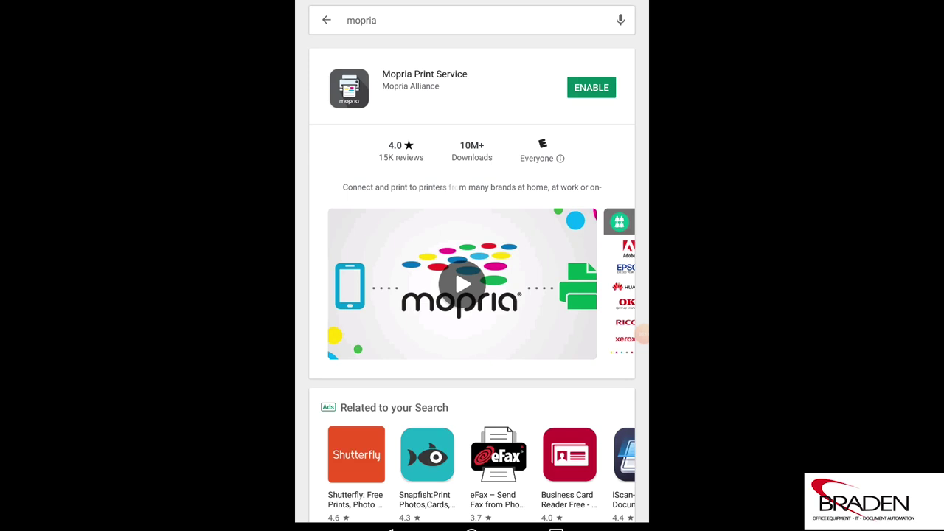
pyautogui.click(642, 333)
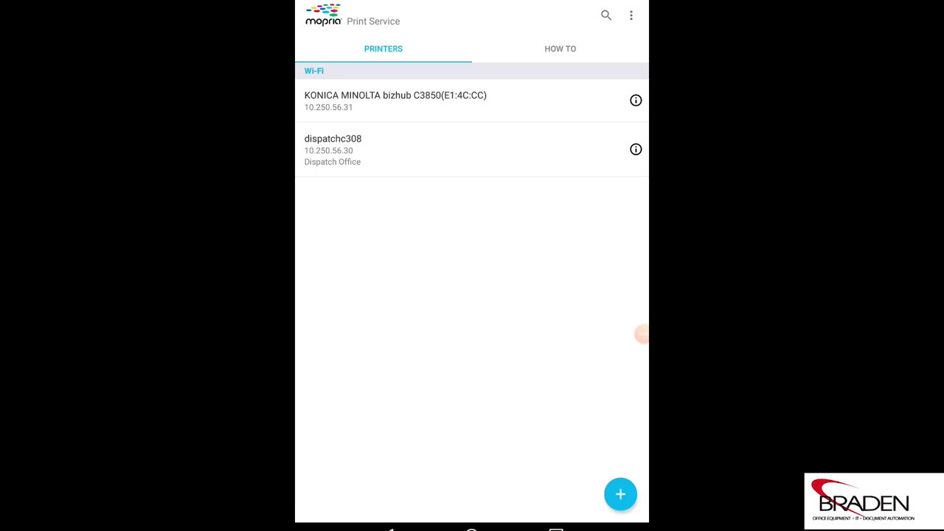
# Print a test page on the dispatchc308 printer, then leave Mopria Print Service.
pyautogui.click(636, 149)
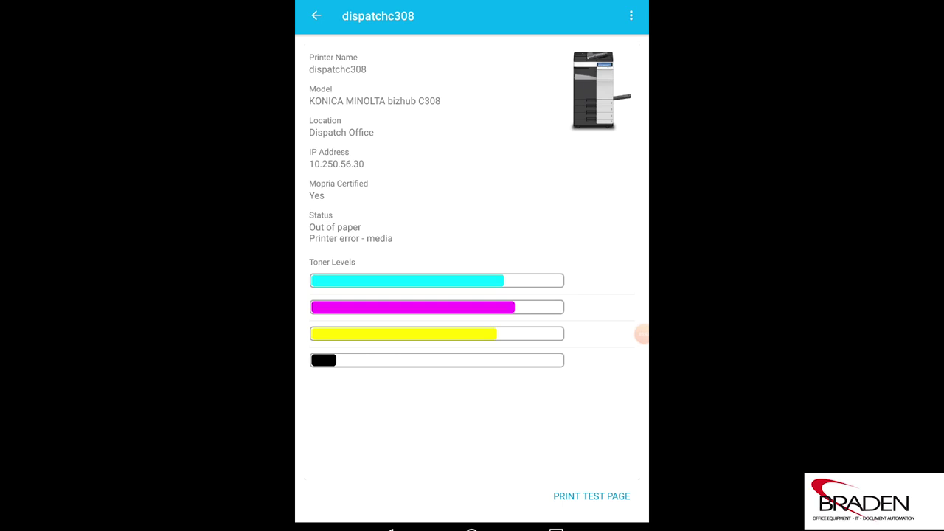
pyautogui.click(592, 496)
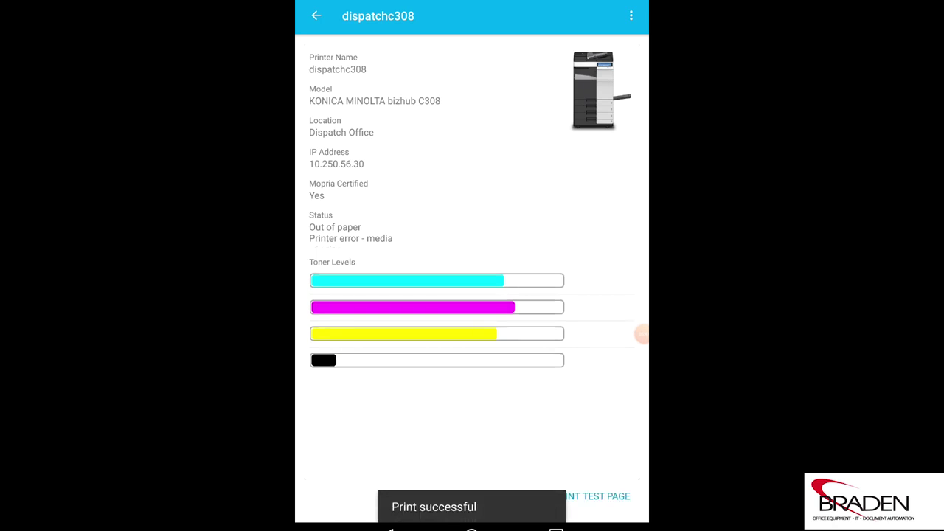
pyautogui.click(631, 16)
pyautogui.click(642, 334)
pyautogui.click(391, 528)
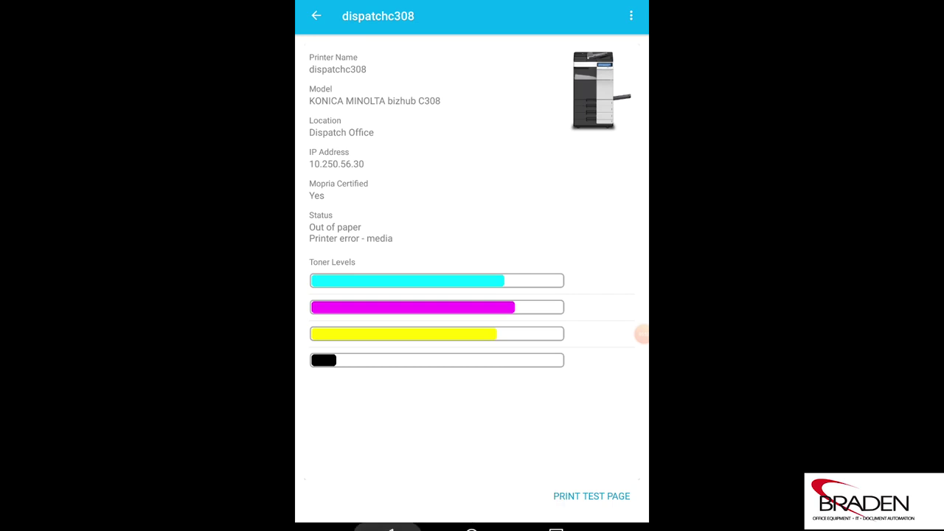
pyautogui.click(556, 528)
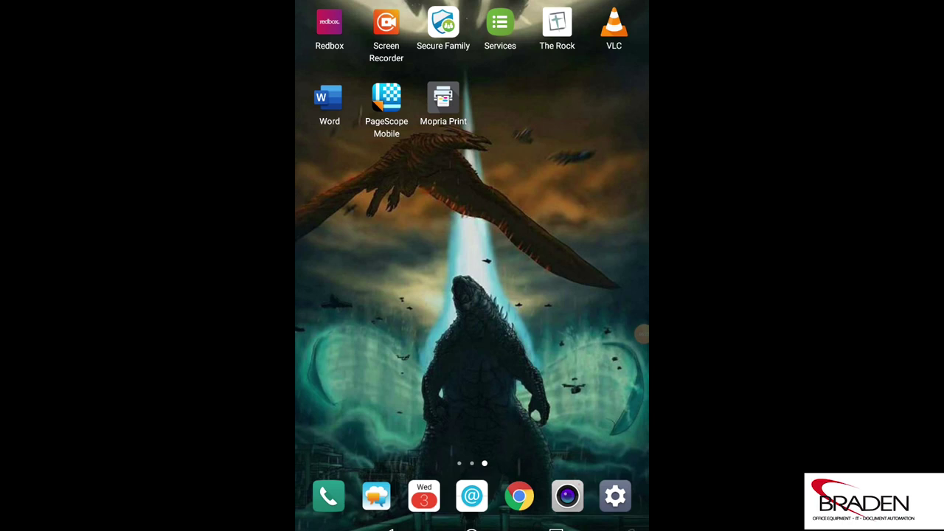
# Swipe back to the first home page with the Indianapolis weather widget.
pyautogui.moveTo(354, 295); pyautogui.dragTo(590, 295)
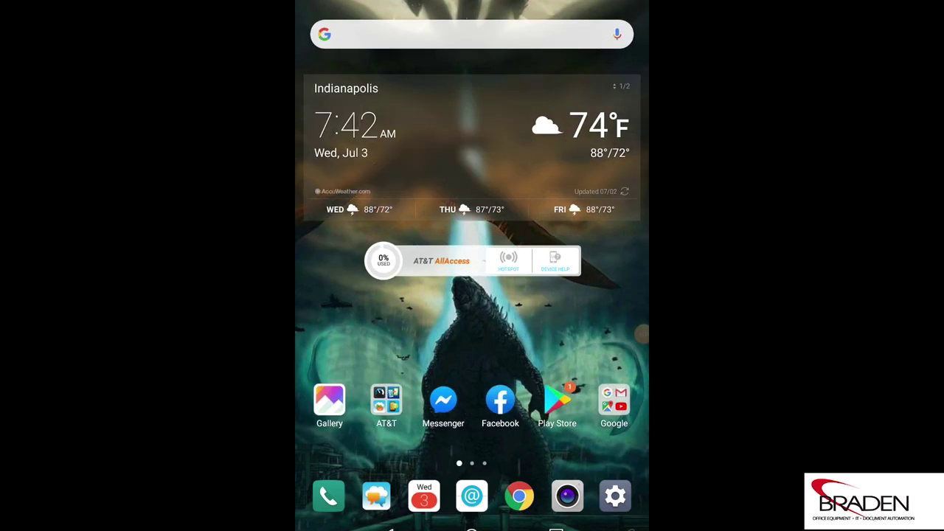